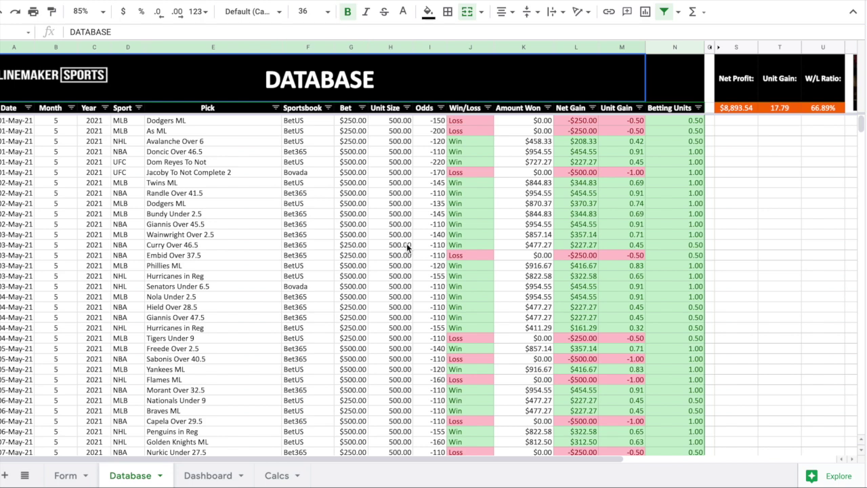
Filter the Sport column to show only MLB bets and select the empty cell below the W/L ratio
{"action": "scroll", "coordinate": [411, 217], "scroll_direction": "down", "scroll_amount": 1}
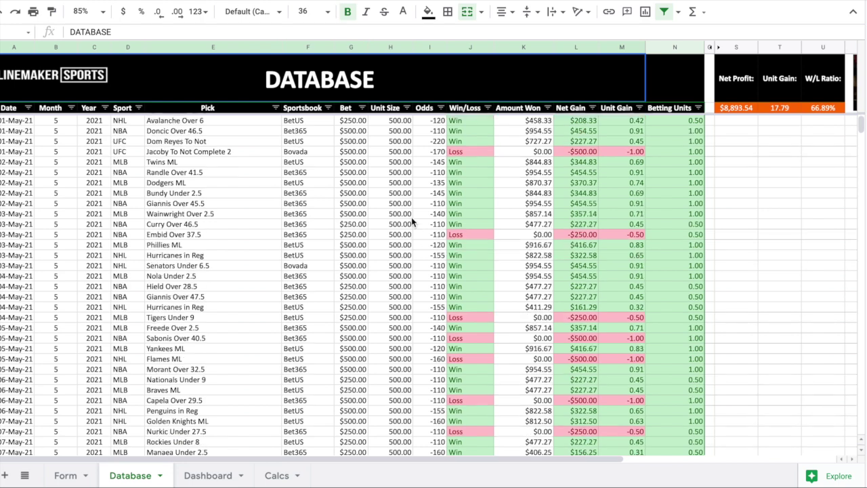
{"action": "scroll", "coordinate": [411, 217], "scroll_direction": "up", "scroll_amount": 1}
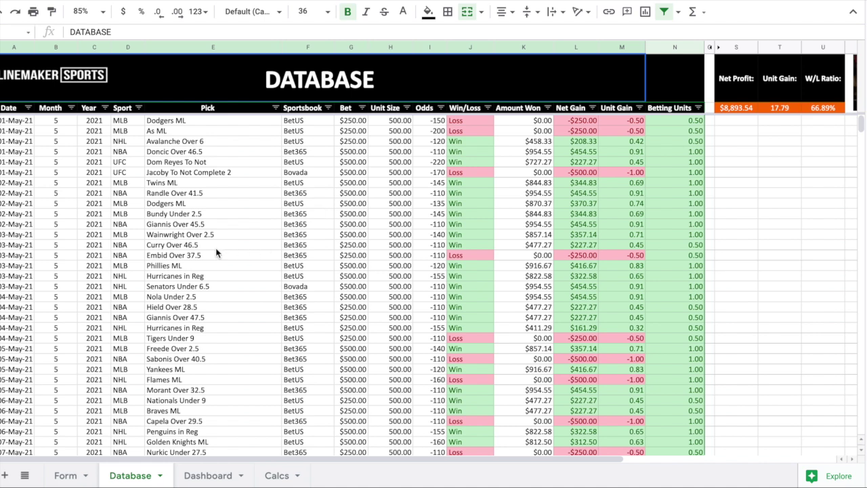
{"action": "left_click", "coordinate": [139, 108]}
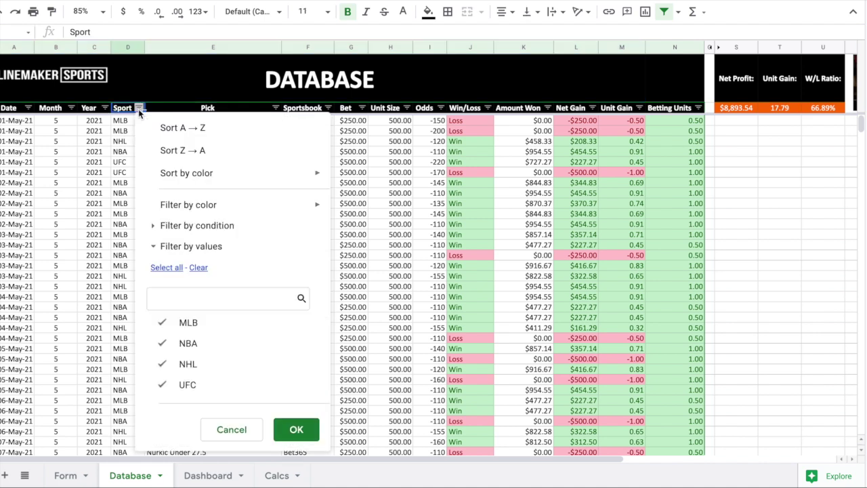
{"action": "left_click", "coordinate": [188, 343]}
{"action": "left_click", "coordinate": [191, 364]}
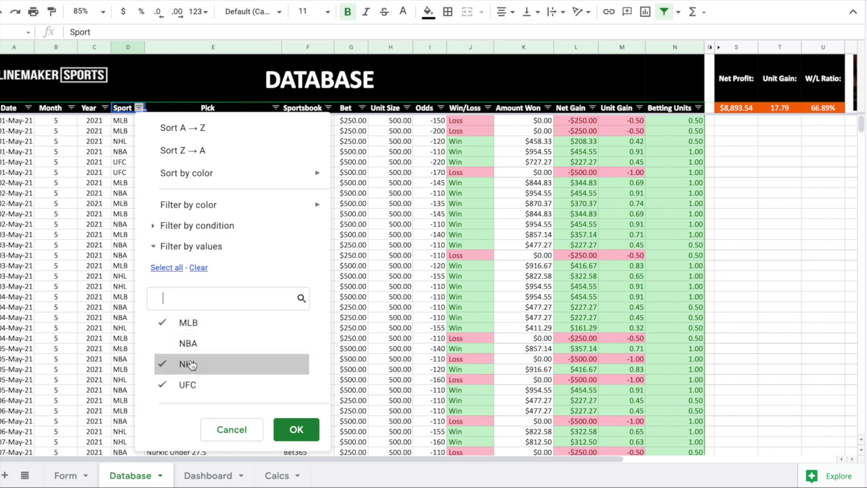
{"action": "left_click", "coordinate": [192, 385]}
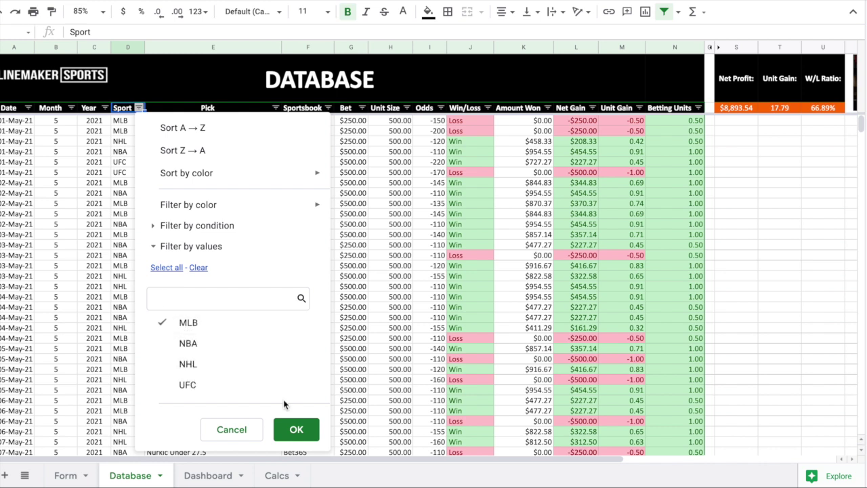
{"action": "left_click", "coordinate": [297, 433]}
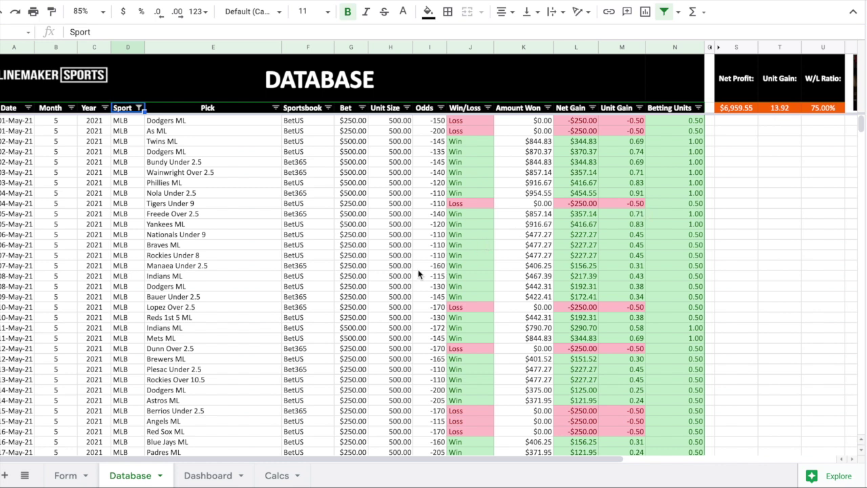
{"action": "left_click", "coordinate": [816, 119]}
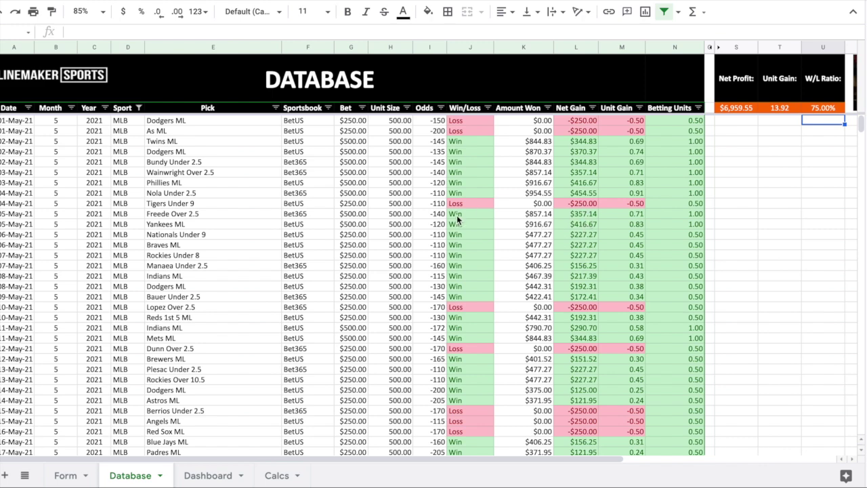
Change the Sport column filter to show only NHL bets instead of MLB
{"action": "scroll", "coordinate": [384, 231], "scroll_direction": "down", "scroll_amount": 1}
{"action": "scroll", "coordinate": [384, 232], "scroll_direction": "up", "scroll_amount": 1}
{"action": "left_click", "coordinate": [138, 108]}
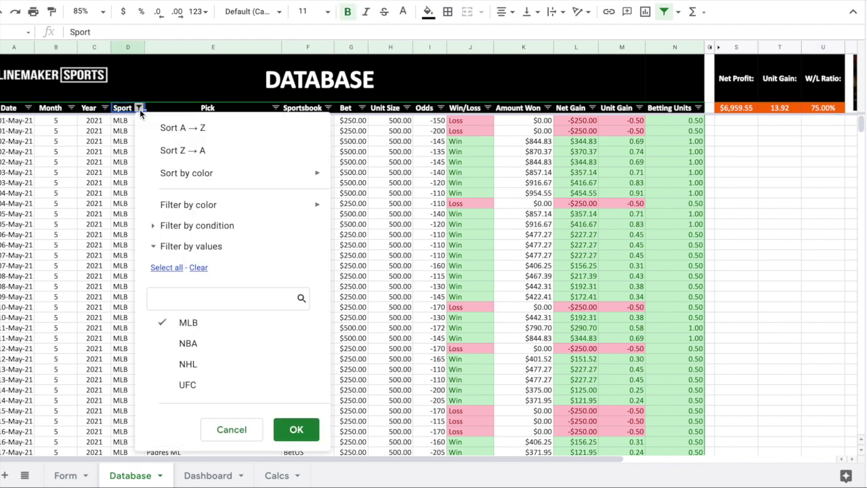
{"action": "left_click", "coordinate": [193, 331]}
{"action": "left_click", "coordinate": [224, 369]}
{"action": "left_click", "coordinate": [297, 429]}
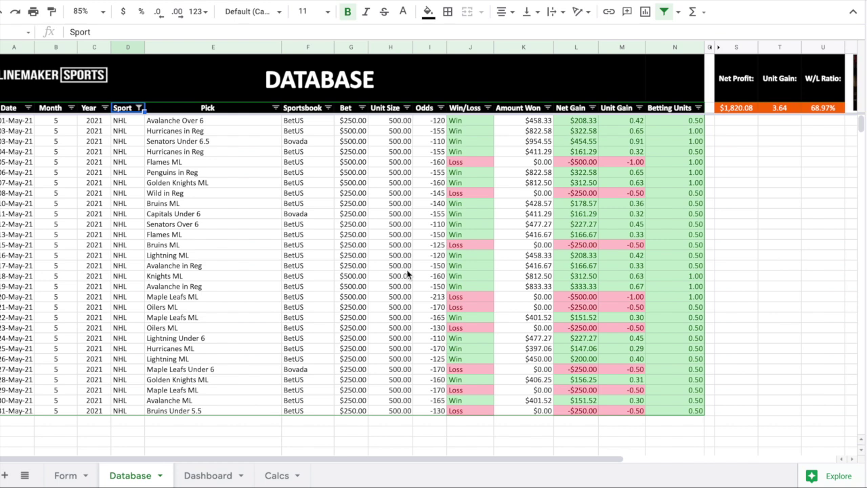
Change the Sport column filter to show only NBA bets instead of NHL
{"action": "scroll", "coordinate": [388, 242], "scroll_direction": "down", "scroll_amount": 1}
{"action": "scroll", "coordinate": [388, 242], "scroll_direction": "up", "scroll_amount": 1}
{"action": "left_click", "coordinate": [138, 108]}
{"action": "left_click", "coordinate": [184, 323]}
{"action": "left_click", "coordinate": [195, 370]}
{"action": "left_click", "coordinate": [284, 428]}
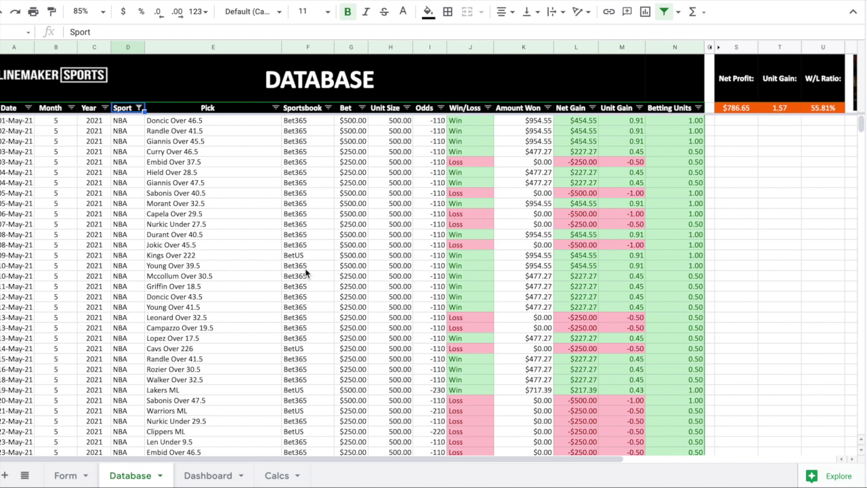
Examine the filtered NBA bets from the start to the end of May, including picks, odds and win/loss results
{"action": "scroll", "coordinate": [306, 272], "scroll_direction": "down", "scroll_amount": 4}
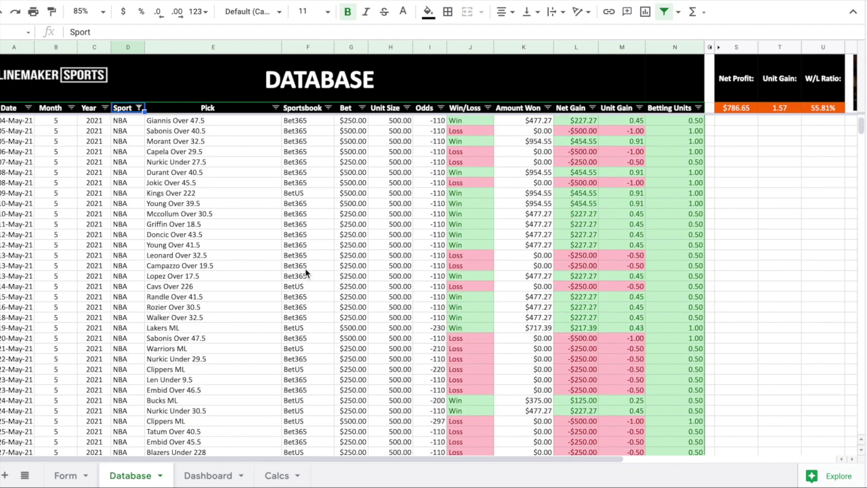
{"action": "scroll", "coordinate": [306, 273], "scroll_direction": "down", "scroll_amount": 5}
{"action": "scroll", "coordinate": [306, 272], "scroll_direction": "up", "scroll_amount": 1}
{"action": "scroll", "coordinate": [306, 272], "scroll_direction": "up", "scroll_amount": 3}
{"action": "scroll", "coordinate": [306, 272], "scroll_direction": "down", "scroll_amount": 1}
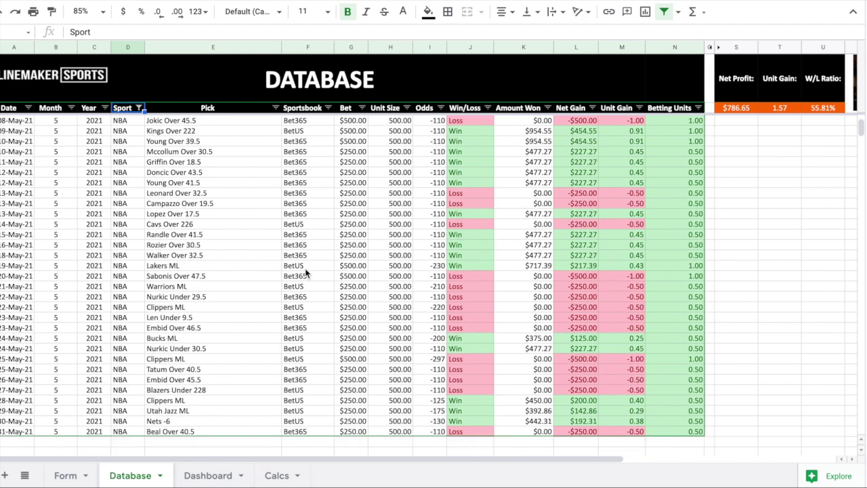
{"action": "scroll", "coordinate": [305, 272], "scroll_direction": "up", "scroll_amount": 1}
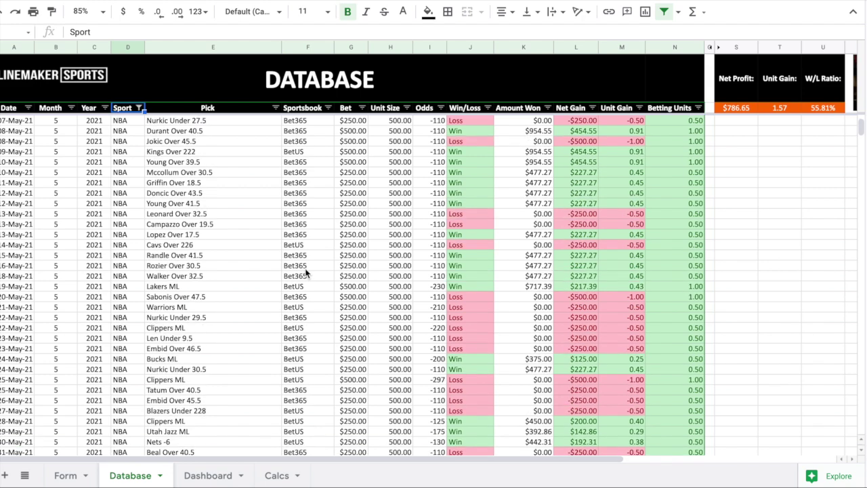
{"action": "scroll", "coordinate": [305, 272], "scroll_direction": "up", "scroll_amount": 4}
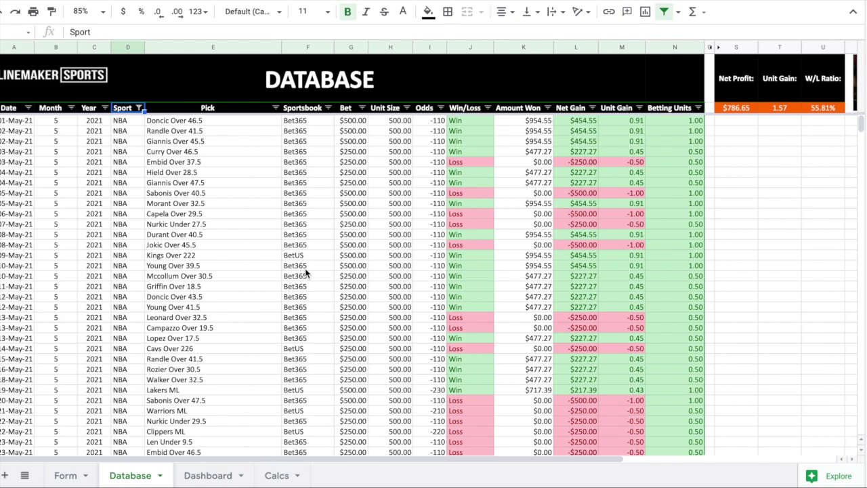
{"action": "scroll", "coordinate": [306, 272], "scroll_direction": "down", "scroll_amount": 1}
{"action": "scroll", "coordinate": [305, 272], "scroll_direction": "down", "scroll_amount": 1}
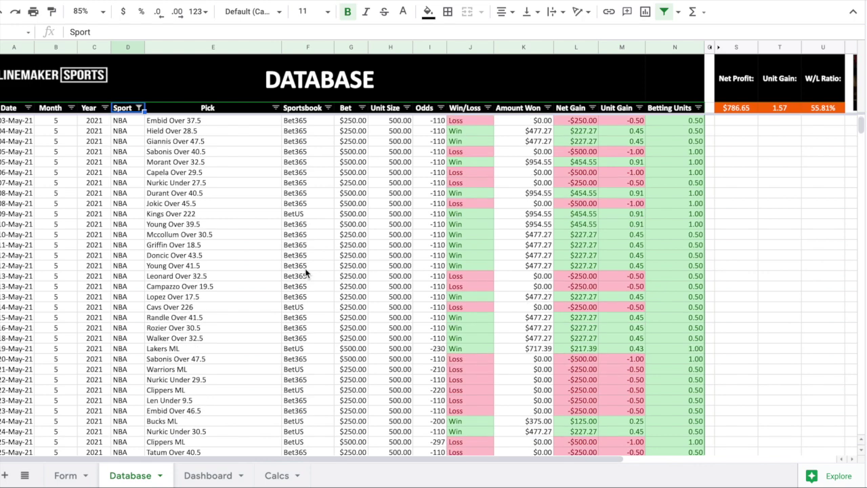
{"action": "scroll", "coordinate": [306, 272], "scroll_direction": "down", "scroll_amount": 1}
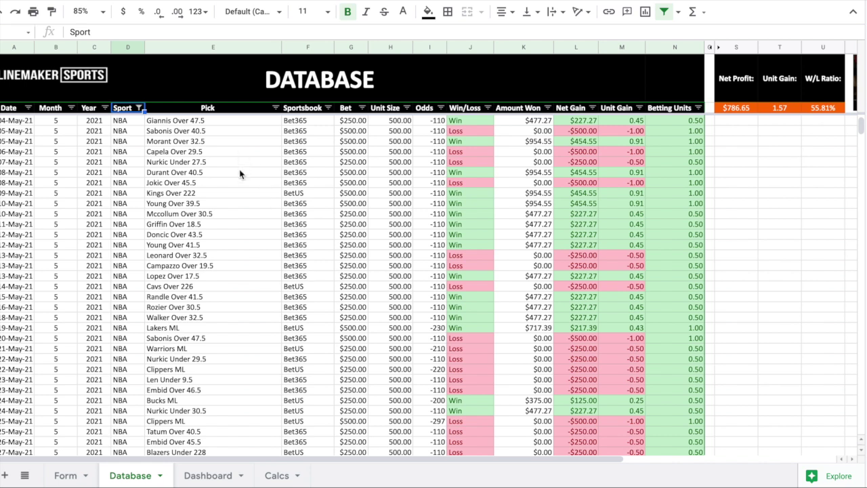
{"action": "scroll", "coordinate": [204, 334], "scroll_direction": "down", "scroll_amount": 2}
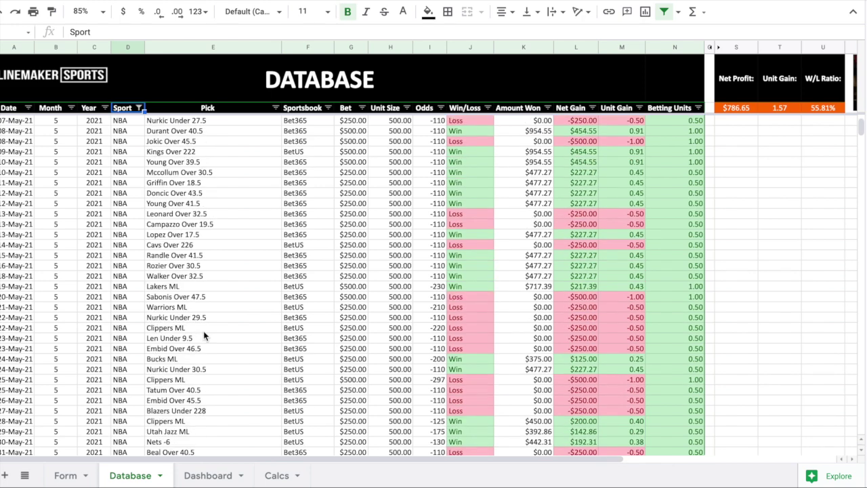
{"action": "scroll", "coordinate": [203, 331], "scroll_direction": "down", "scroll_amount": 2}
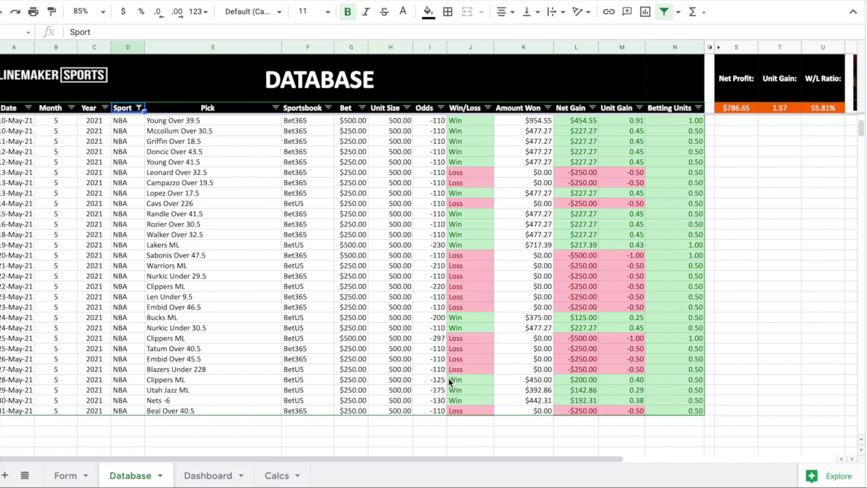
{"action": "scroll", "coordinate": [421, 334], "scroll_direction": "up", "scroll_amount": 5}
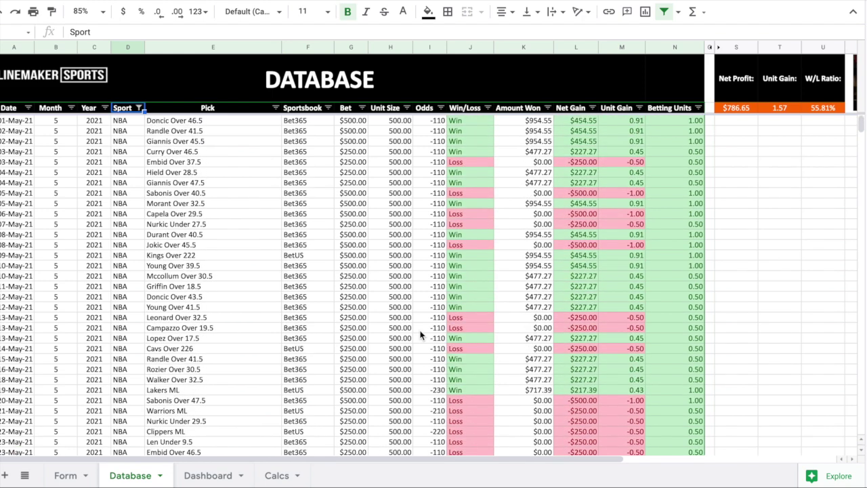
Change the Sport column filter to show only UFC bets instead of NBA
{"action": "left_click", "coordinate": [138, 109]}
{"action": "left_click", "coordinate": [190, 325]}
{"action": "left_click", "coordinate": [194, 386]}
{"action": "left_click", "coordinate": [302, 431]}
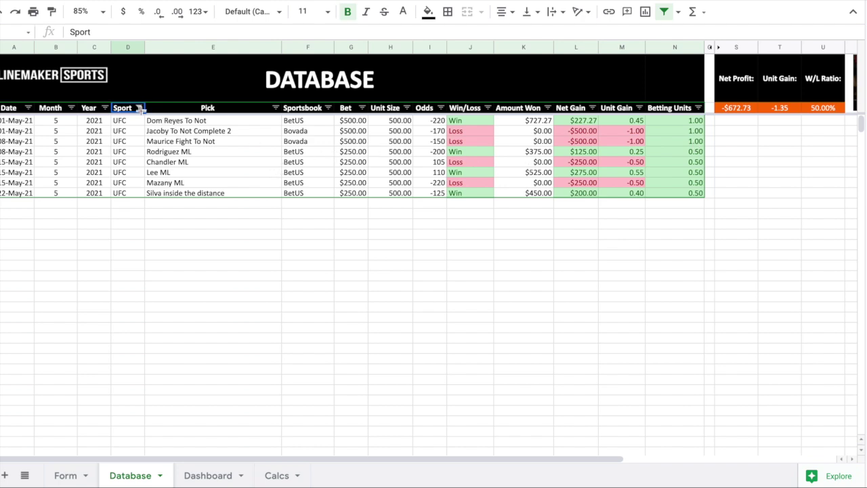
Include MLB, NBA and NHL alongside UFC in the Sport column filter so bets for all sports are listed
{"action": "left_click", "coordinate": [139, 109]}
{"action": "left_click", "coordinate": [203, 342]}
{"action": "left_click", "coordinate": [199, 364]}
{"action": "left_click", "coordinate": [196, 386]}
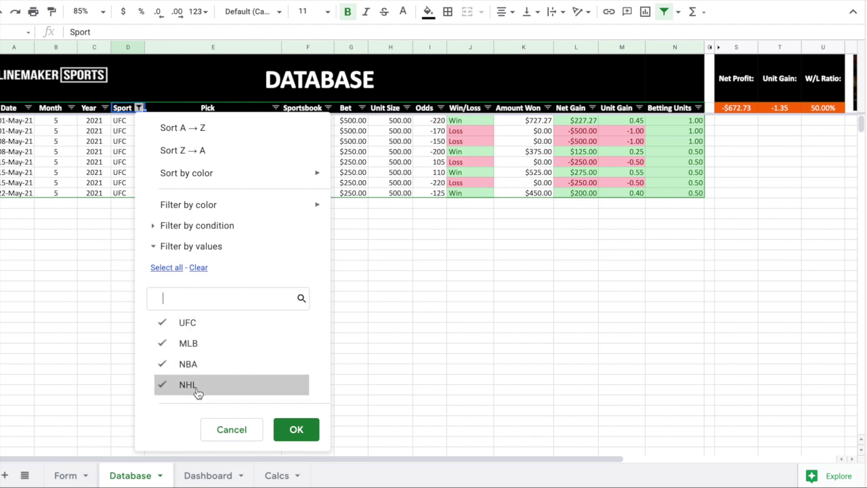
{"action": "left_click", "coordinate": [298, 431]}
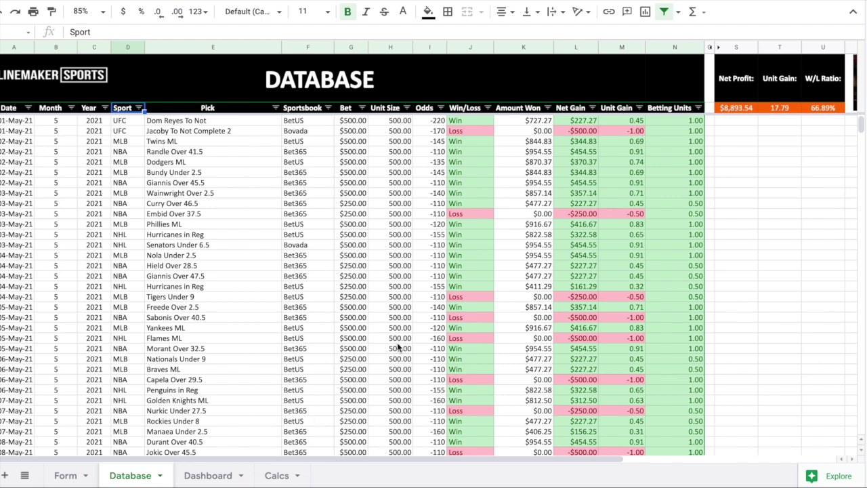
Review the complete list of May bets across all sports, from the first entry through the end of the month
{"action": "scroll", "coordinate": [403, 336], "scroll_direction": "up", "scroll_amount": 2}
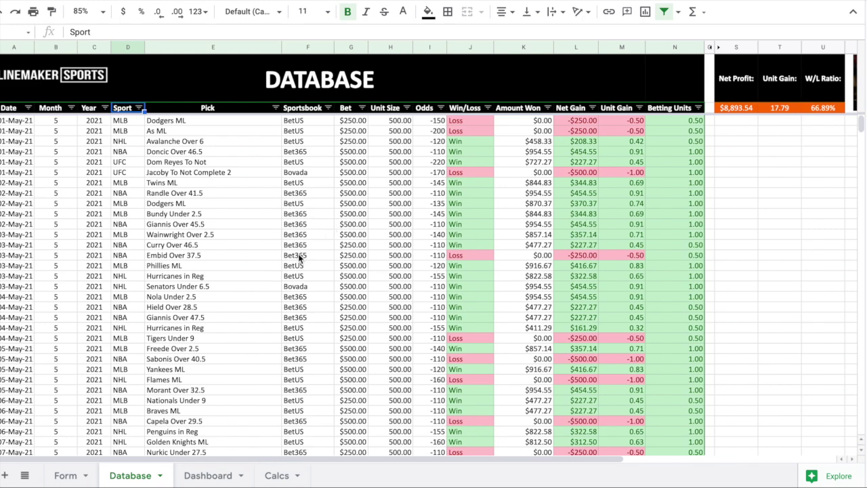
{"action": "scroll", "coordinate": [299, 256], "scroll_direction": "down", "scroll_amount": 5}
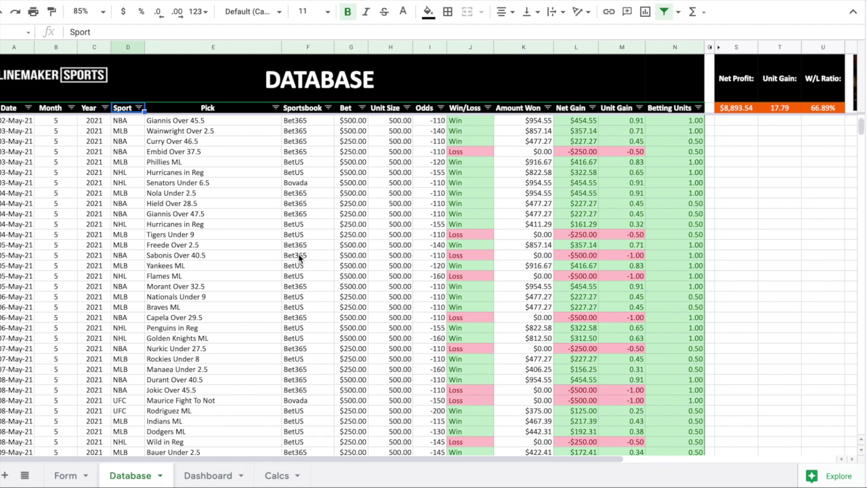
{"action": "scroll", "coordinate": [299, 257], "scroll_direction": "down", "scroll_amount": 3}
{"action": "scroll", "coordinate": [299, 254], "scroll_direction": "down", "scroll_amount": 15}
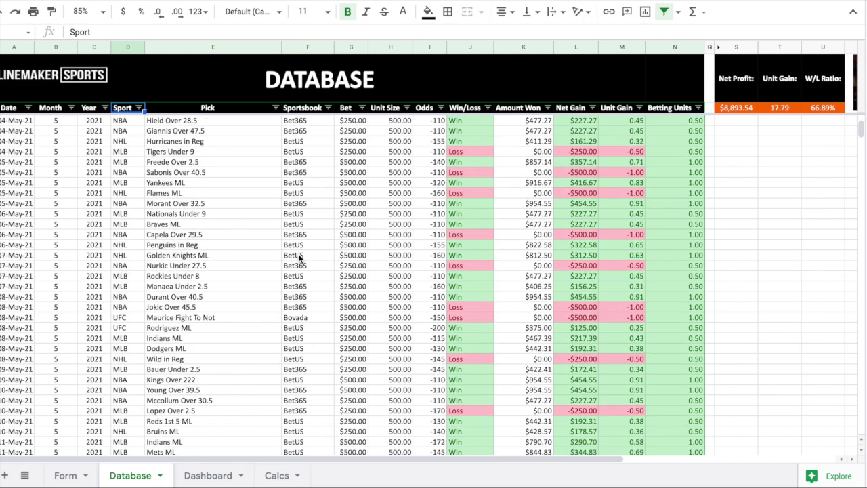
{"action": "scroll", "coordinate": [318, 237], "scroll_direction": "down", "scroll_amount": 15}
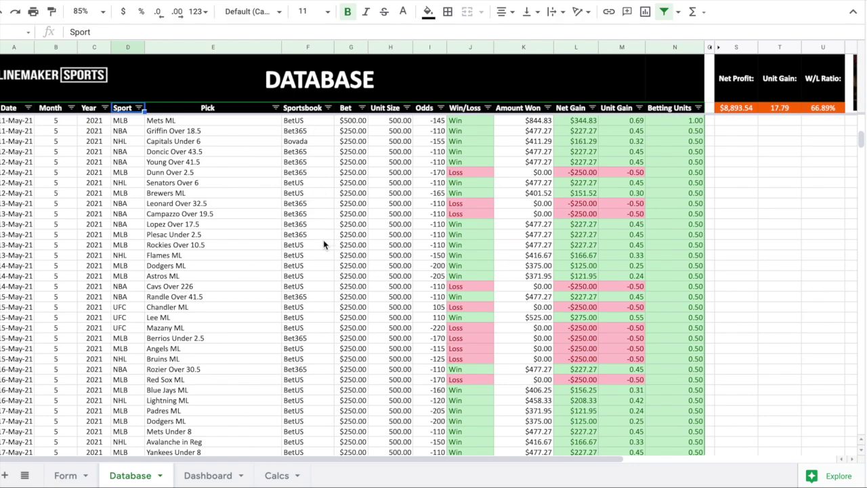
{"action": "scroll", "coordinate": [320, 326], "scroll_direction": "down", "scroll_amount": 7}
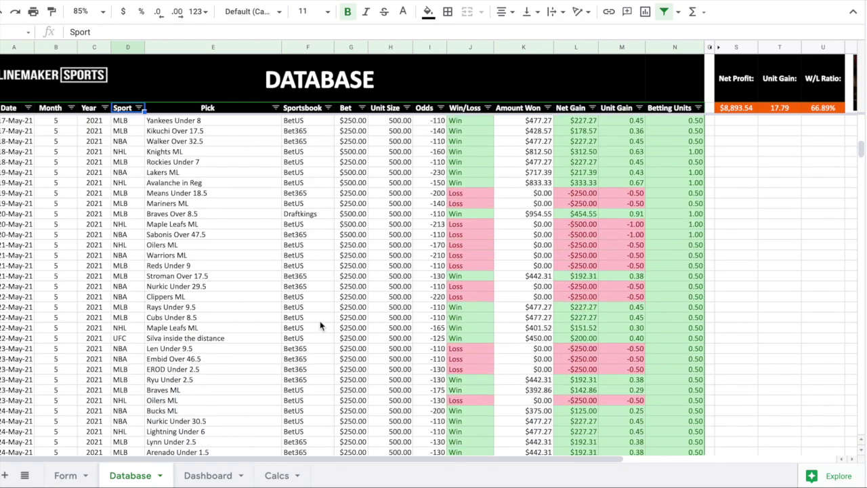
{"action": "scroll", "coordinate": [335, 296], "scroll_direction": "down", "scroll_amount": 9}
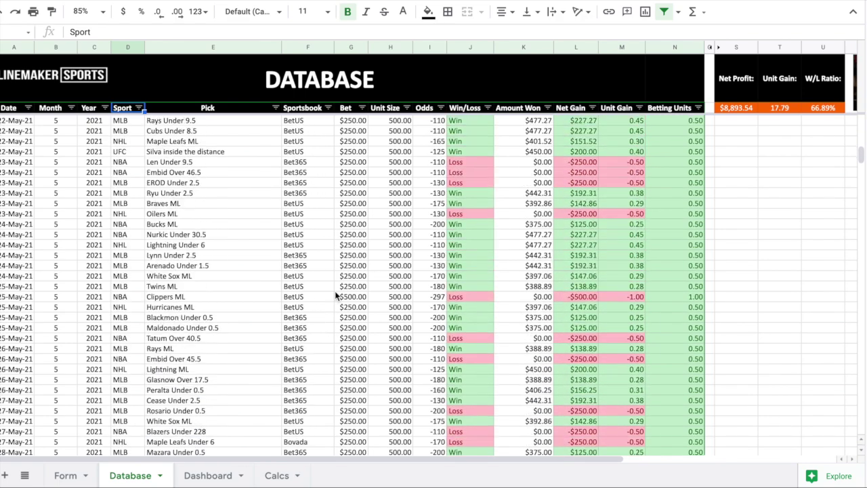
{"action": "scroll", "coordinate": [335, 296], "scroll_direction": "down", "scroll_amount": 2}
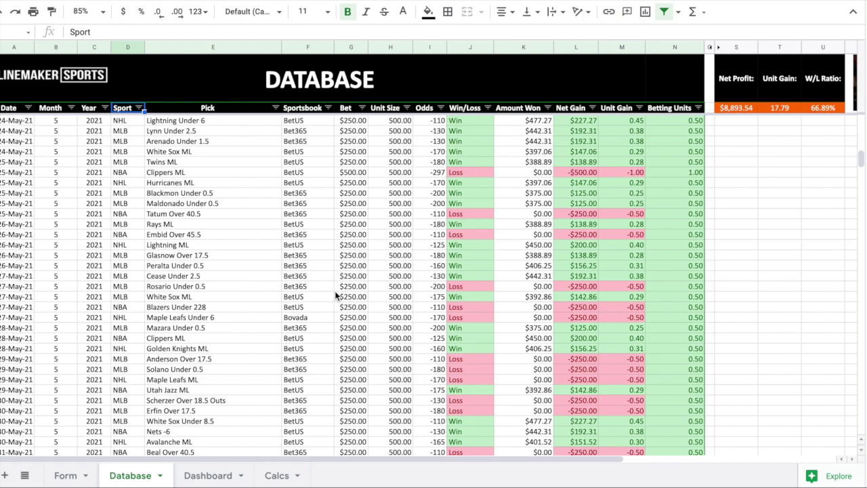
{"action": "scroll", "coordinate": [334, 296], "scroll_direction": "down", "scroll_amount": 1}
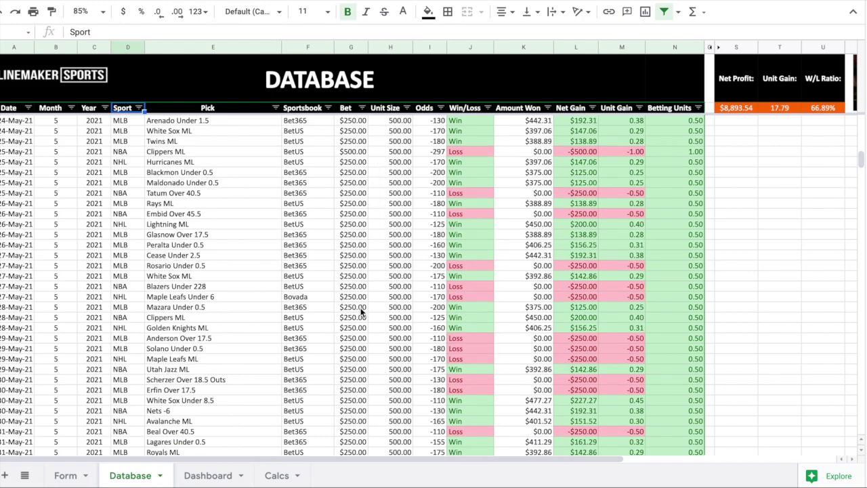
{"action": "scroll", "coordinate": [362, 311], "scroll_direction": "down", "scroll_amount": 2}
{"action": "scroll", "coordinate": [365, 293], "scroll_direction": "up", "scroll_amount": 1}
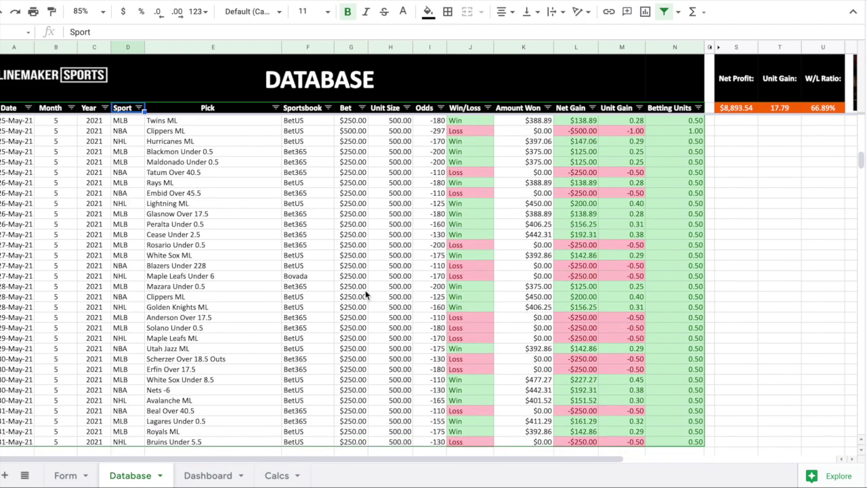
{"action": "scroll", "coordinate": [366, 295], "scroll_direction": "up", "scroll_amount": 1}
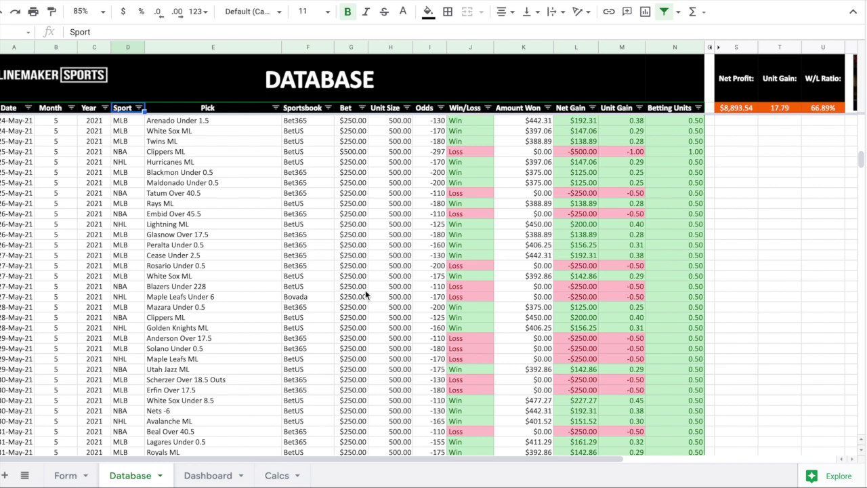
{"action": "scroll", "coordinate": [365, 293], "scroll_direction": "down", "scroll_amount": 1}
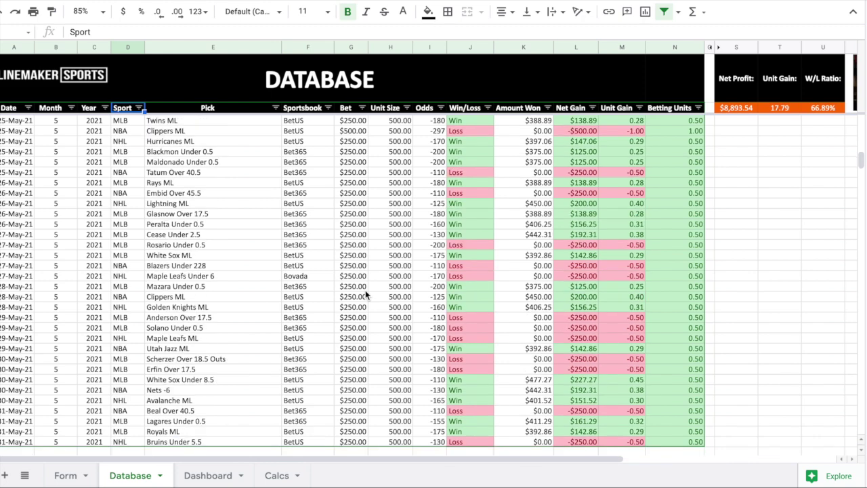
{"action": "scroll", "coordinate": [365, 295], "scroll_direction": "down", "scroll_amount": 1}
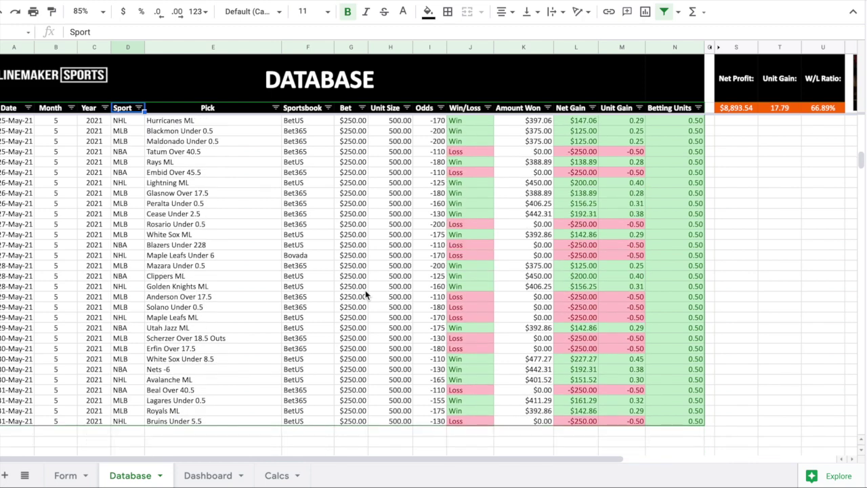
{"action": "scroll", "coordinate": [365, 295], "scroll_direction": "up", "scroll_amount": 1}
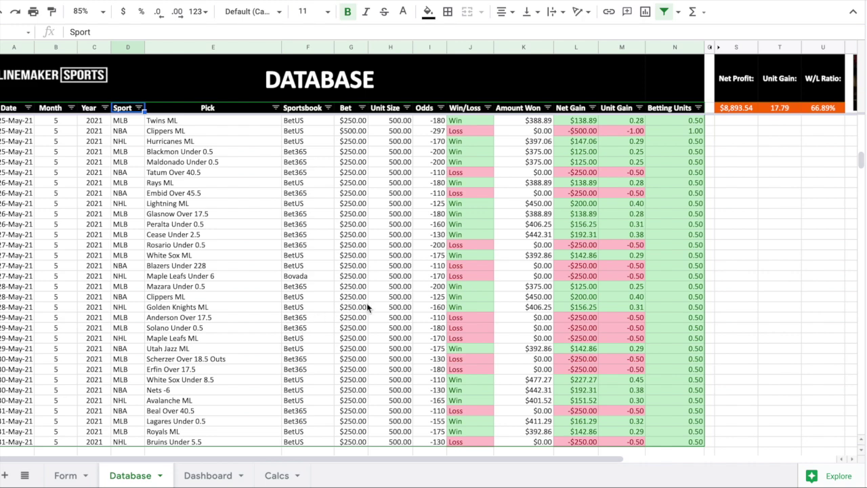
Review the all-sports bet list backwards from late May to the start of the month, examining win/loss results
{"action": "scroll", "coordinate": [367, 306], "scroll_direction": "up", "scroll_amount": 3}
{"action": "scroll", "coordinate": [367, 303], "scroll_direction": "up", "scroll_amount": 6}
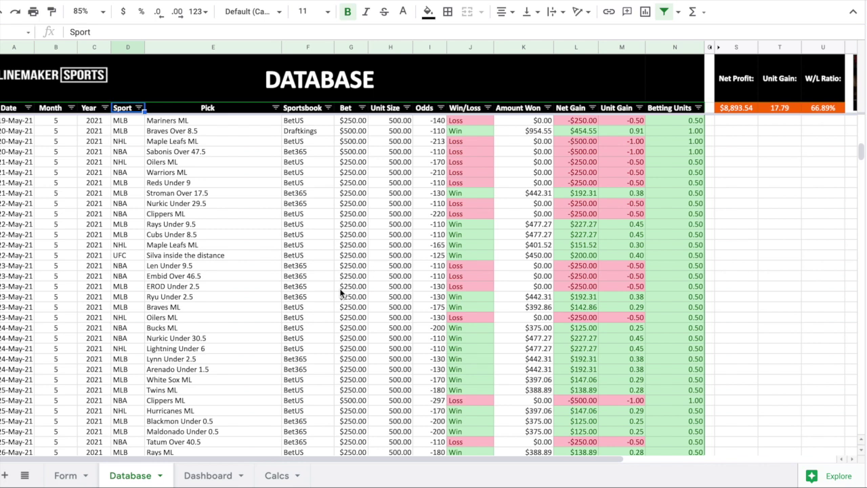
{"action": "scroll", "coordinate": [361, 354], "scroll_direction": "down", "scroll_amount": 3}
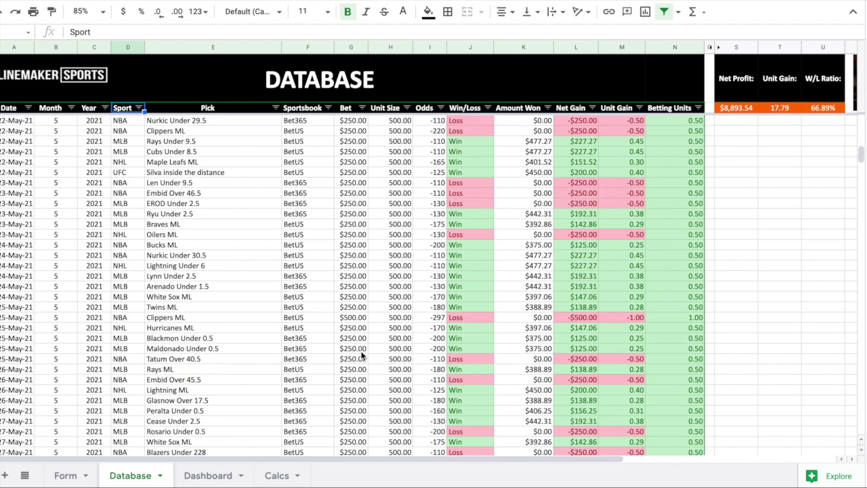
{"action": "scroll", "coordinate": [362, 354], "scroll_direction": "up", "scroll_amount": 3}
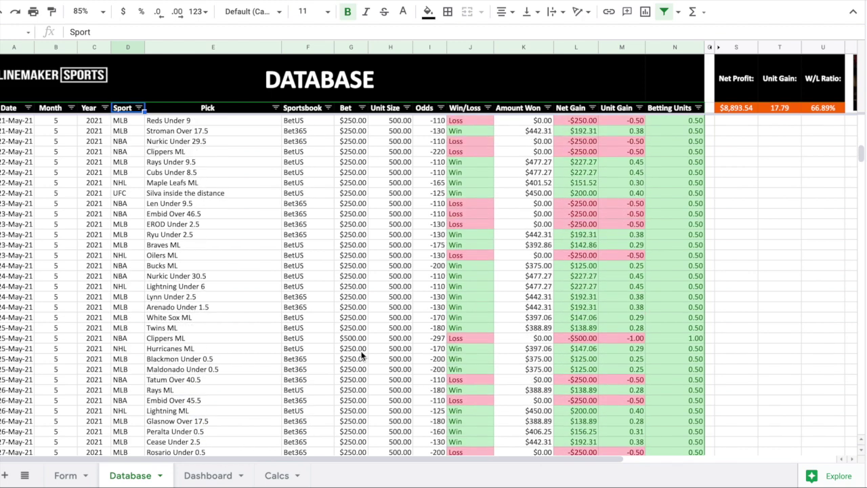
{"action": "scroll", "coordinate": [362, 354], "scroll_direction": "up", "scroll_amount": 1}
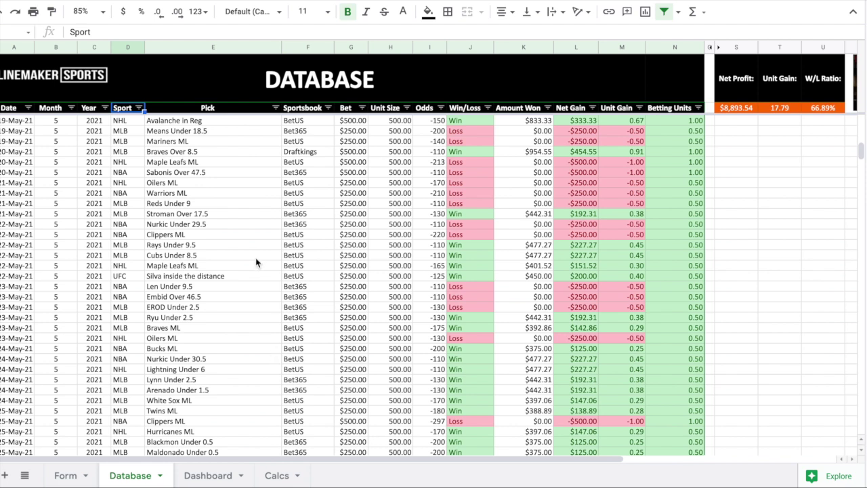
{"action": "scroll", "coordinate": [256, 262], "scroll_direction": "up", "scroll_amount": 10}
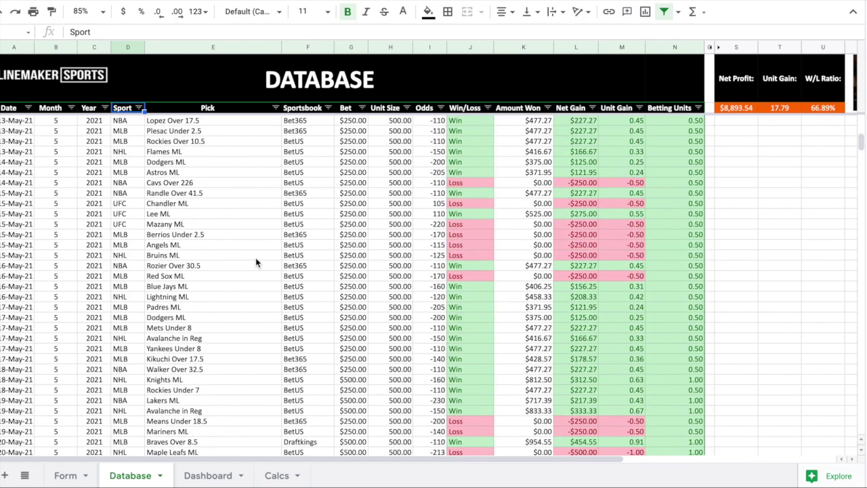
{"action": "scroll", "coordinate": [256, 262], "scroll_direction": "up", "scroll_amount": 8}
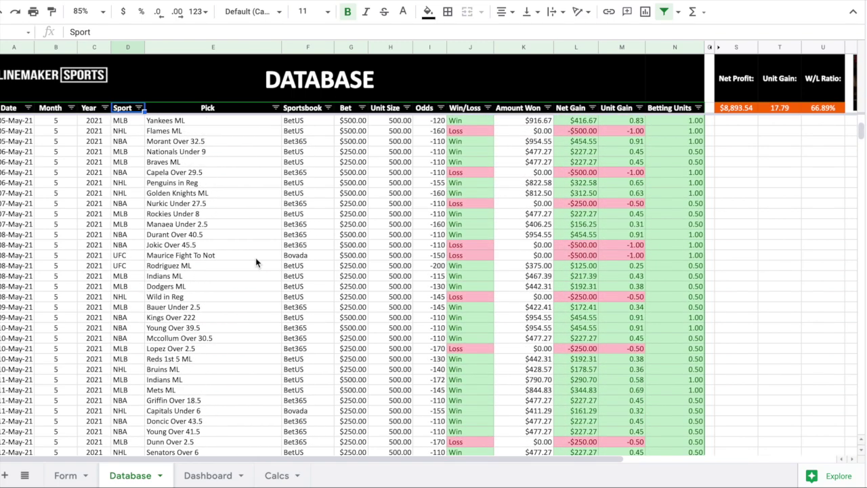
{"action": "scroll", "coordinate": [256, 262], "scroll_direction": "up", "scroll_amount": 4}
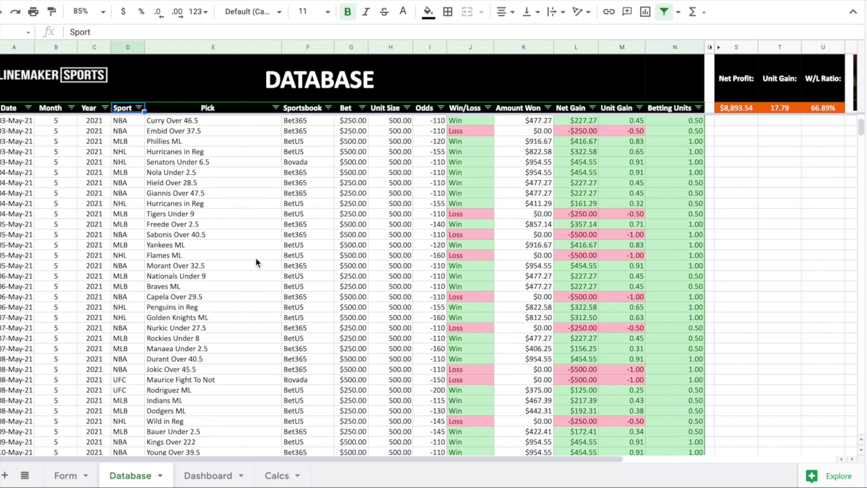
{"action": "scroll", "coordinate": [255, 262], "scroll_direction": "up", "scroll_amount": 1}
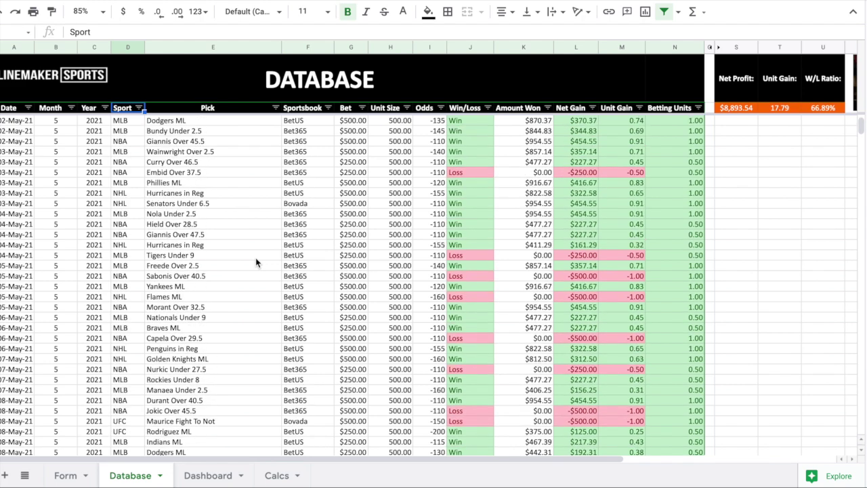
Examine the bet amounts, odds and results in date order from early May through the last May 31 entry
{"action": "scroll", "coordinate": [256, 262], "scroll_direction": "down", "scroll_amount": 3}
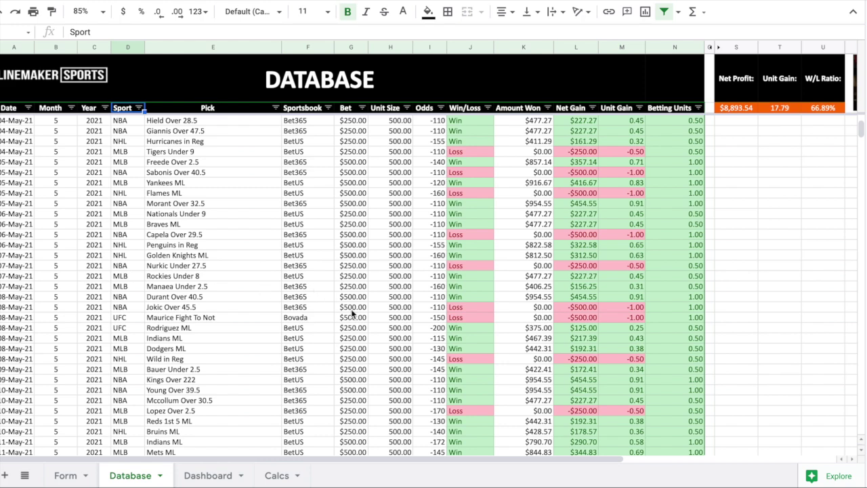
{"action": "scroll", "coordinate": [356, 311], "scroll_direction": "down", "scroll_amount": 3}
{"action": "scroll", "coordinate": [363, 318], "scroll_direction": "down", "scroll_amount": 4}
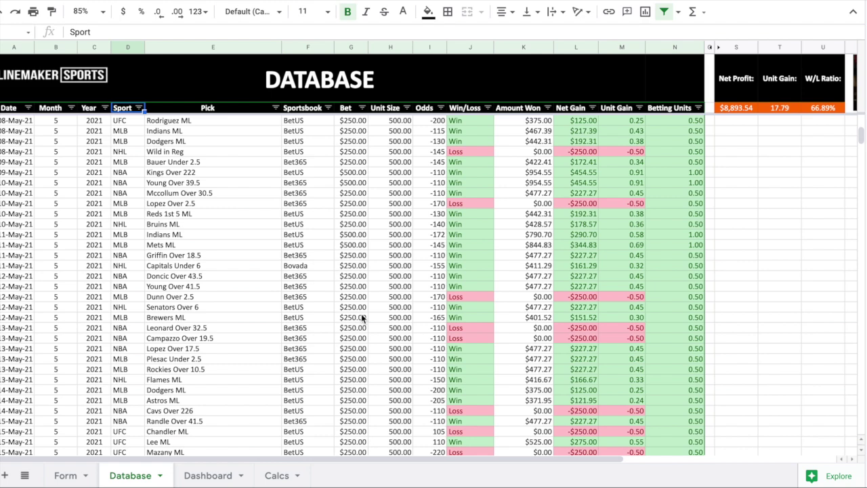
{"action": "scroll", "coordinate": [362, 317], "scroll_direction": "down", "scroll_amount": 5}
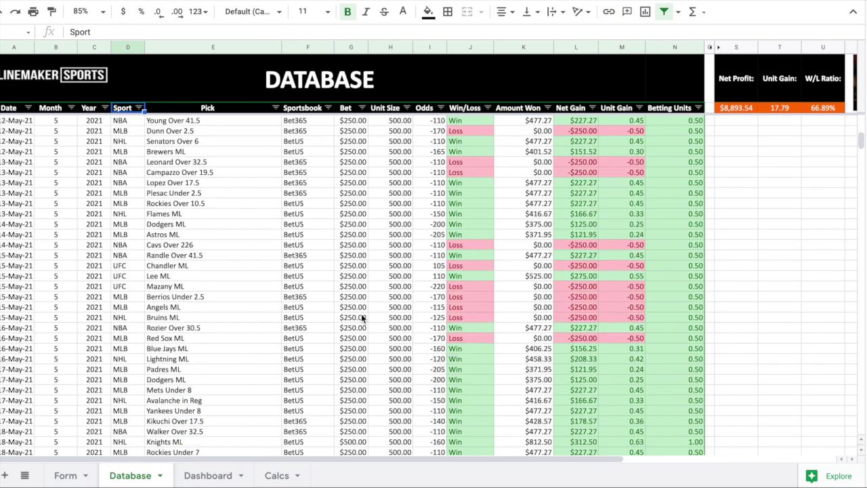
{"action": "scroll", "coordinate": [363, 317], "scroll_direction": "down", "scroll_amount": 2}
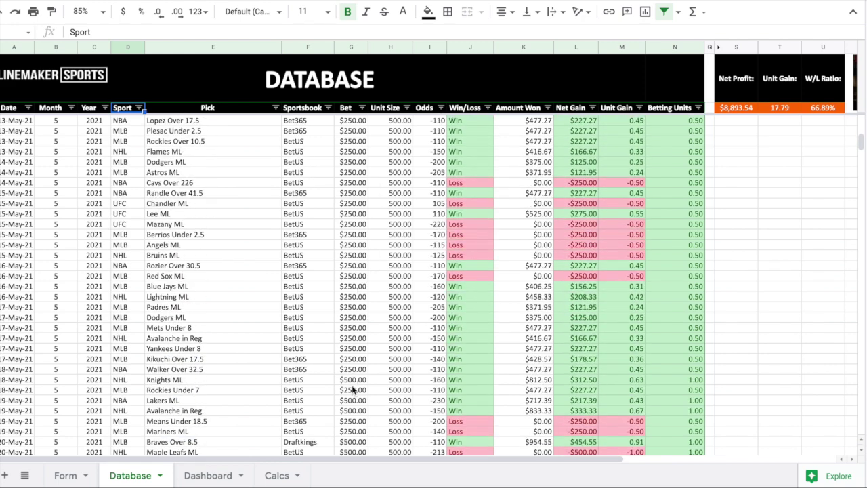
{"action": "scroll", "coordinate": [352, 385], "scroll_direction": "down", "scroll_amount": 6}
{"action": "scroll", "coordinate": [351, 401], "scroll_direction": "down", "scroll_amount": 1}
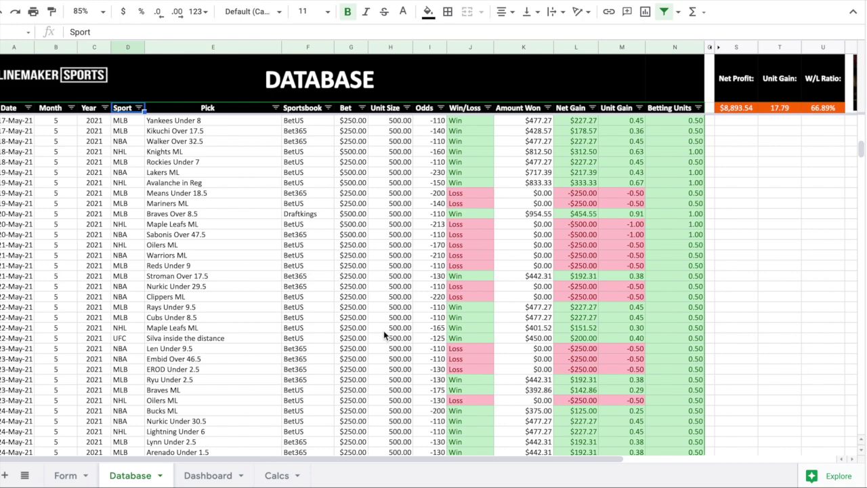
{"action": "scroll", "coordinate": [384, 331], "scroll_direction": "down", "scroll_amount": 1}
{"action": "scroll", "coordinate": [383, 330], "scroll_direction": "down", "scroll_amount": 3}
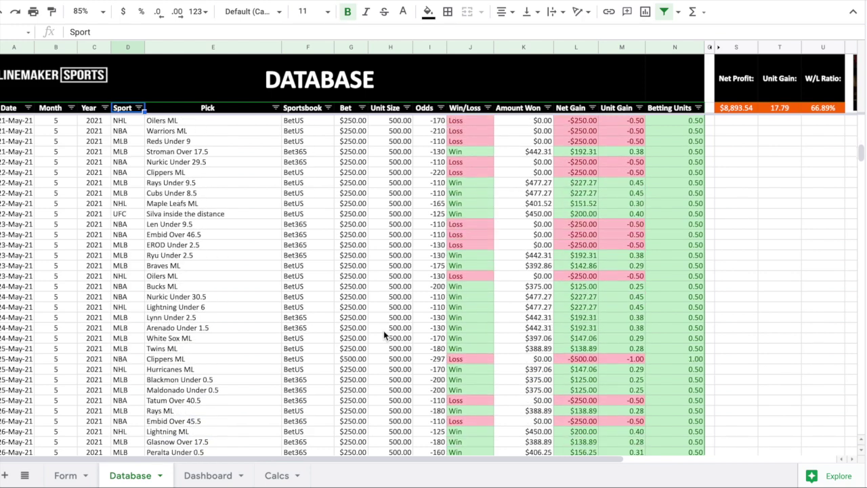
{"action": "scroll", "coordinate": [384, 331], "scroll_direction": "down", "scroll_amount": 5}
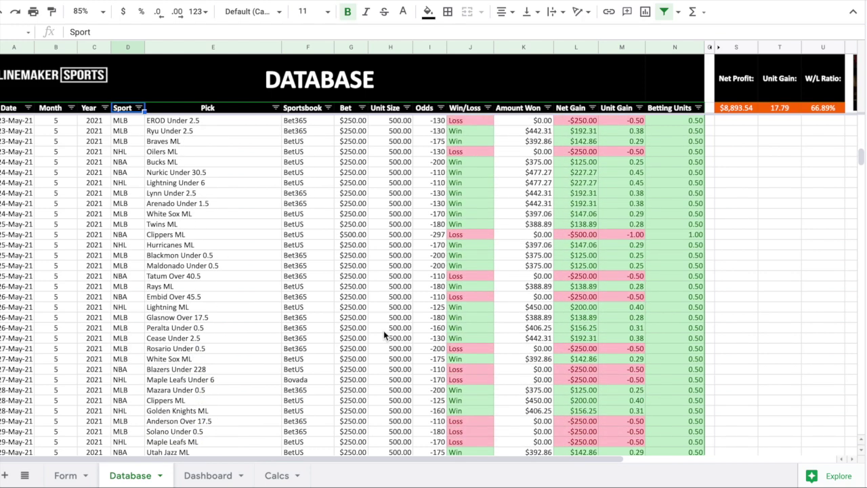
{"action": "scroll", "coordinate": [384, 331], "scroll_direction": "down", "scroll_amount": 4}
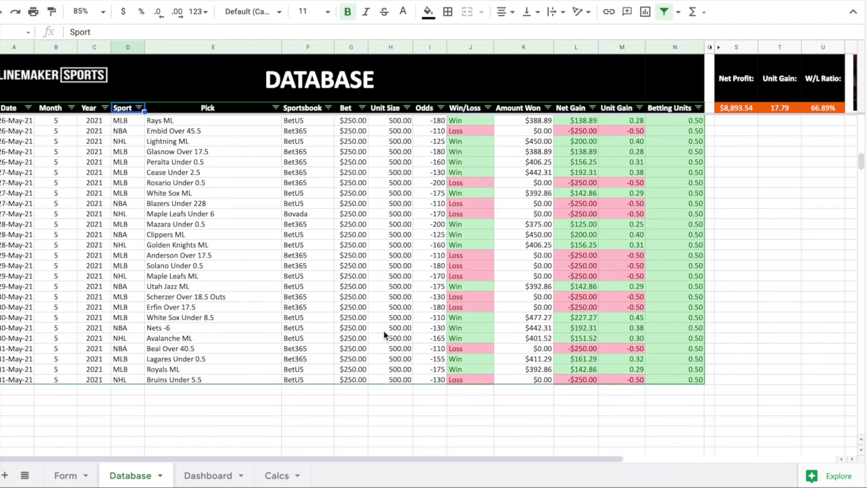
Return to the first May bets and examine the net gain and unit gain of the opening week's entries
{"action": "scroll", "coordinate": [383, 330], "scroll_direction": "up", "scroll_amount": 6}
{"action": "scroll", "coordinate": [384, 331], "scroll_direction": "up", "scroll_amount": 20}
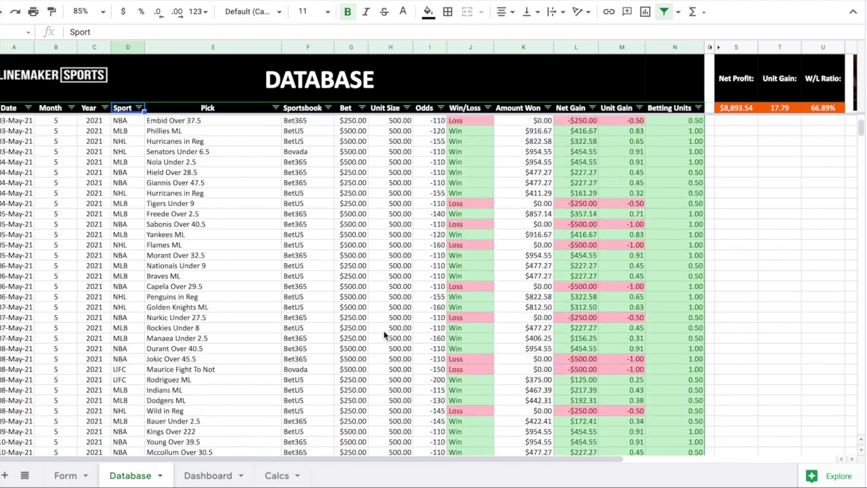
{"action": "scroll", "coordinate": [384, 331], "scroll_direction": "up", "scroll_amount": 2}
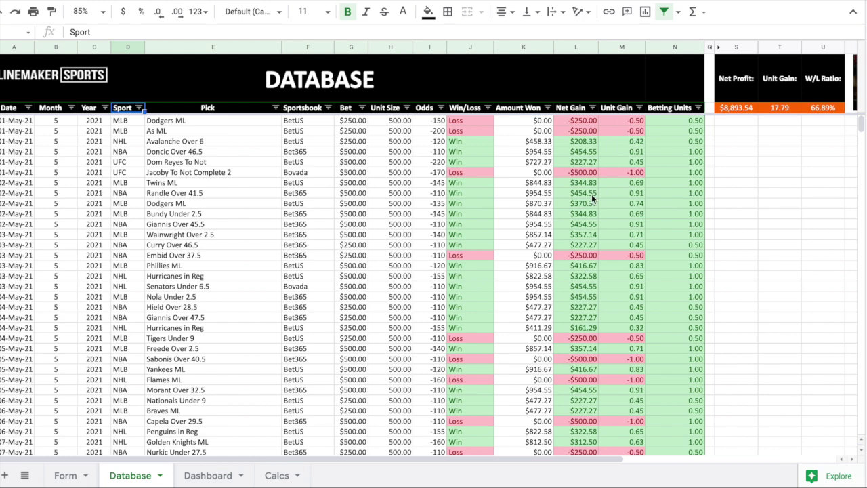
{"action": "scroll", "coordinate": [500, 281], "scroll_direction": "down", "scroll_amount": 3}
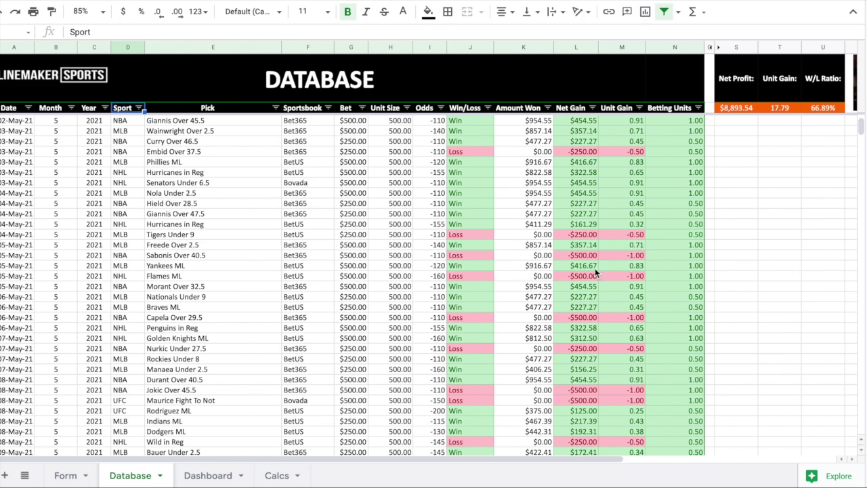
{"action": "scroll", "coordinate": [595, 271], "scroll_direction": "up", "scroll_amount": 4}
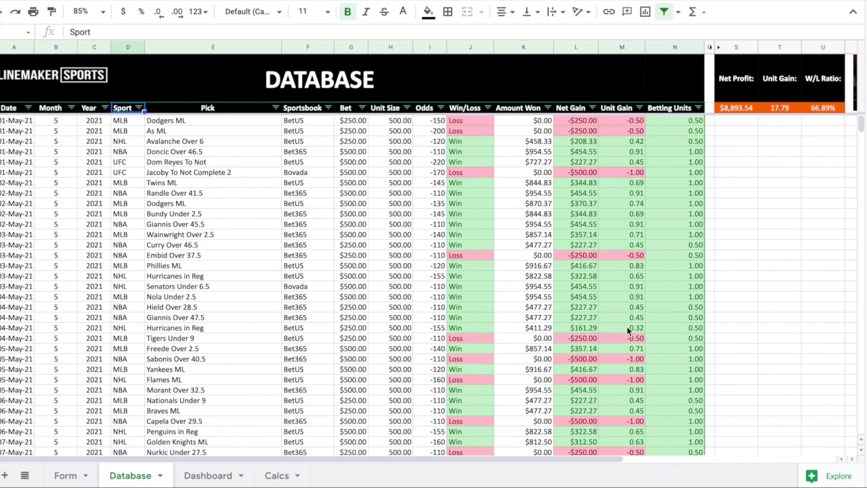
{"action": "scroll", "coordinate": [625, 359], "scroll_direction": "down", "scroll_amount": 2}
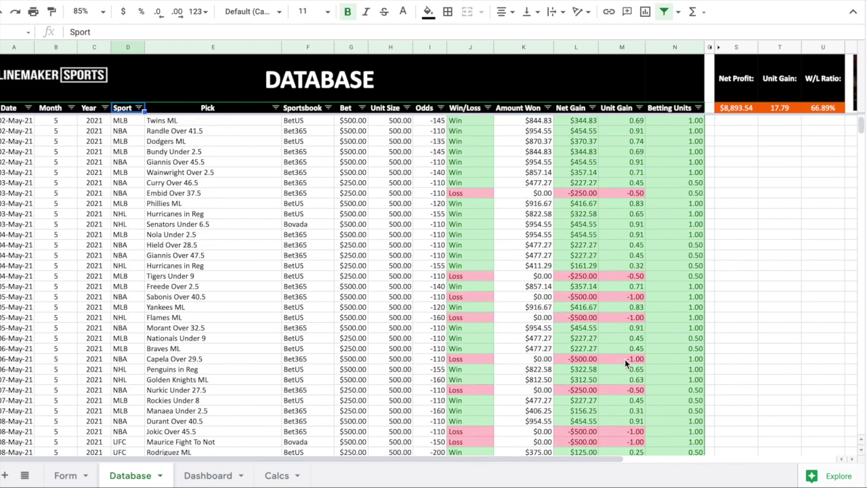
{"action": "scroll", "coordinate": [625, 359], "scroll_direction": "down", "scroll_amount": 7}
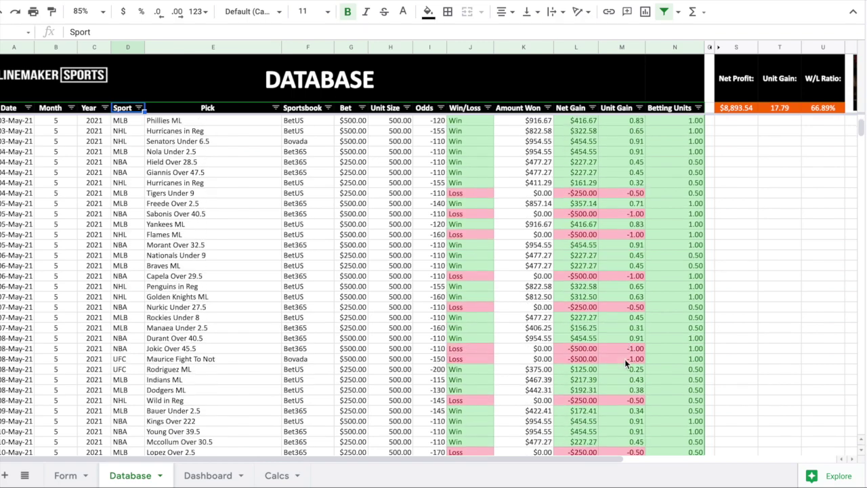
{"action": "scroll", "coordinate": [625, 359], "scroll_direction": "up", "scroll_amount": 2}
{"action": "scroll", "coordinate": [624, 361], "scroll_direction": "up", "scroll_amount": 7}
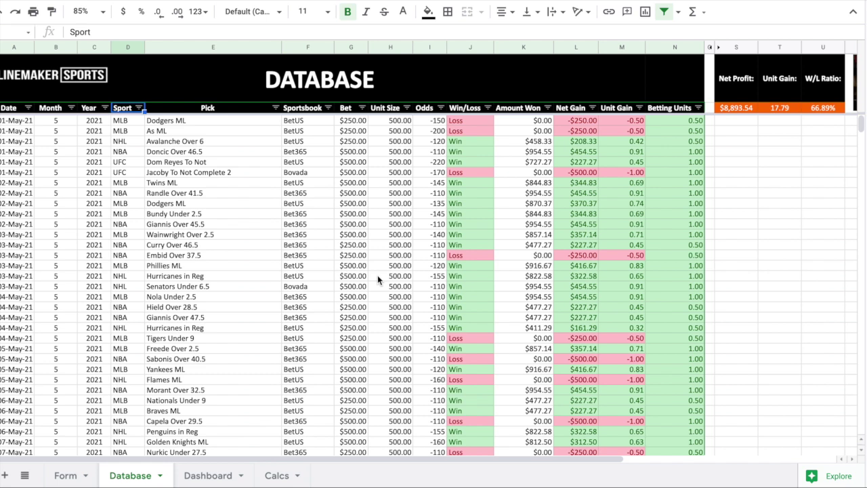
Select the empty cell beneath the W/L Ratio figure and review the bets from May 1 to about May 24, ending back at the first entry
{"action": "left_click", "coordinate": [820, 120]}
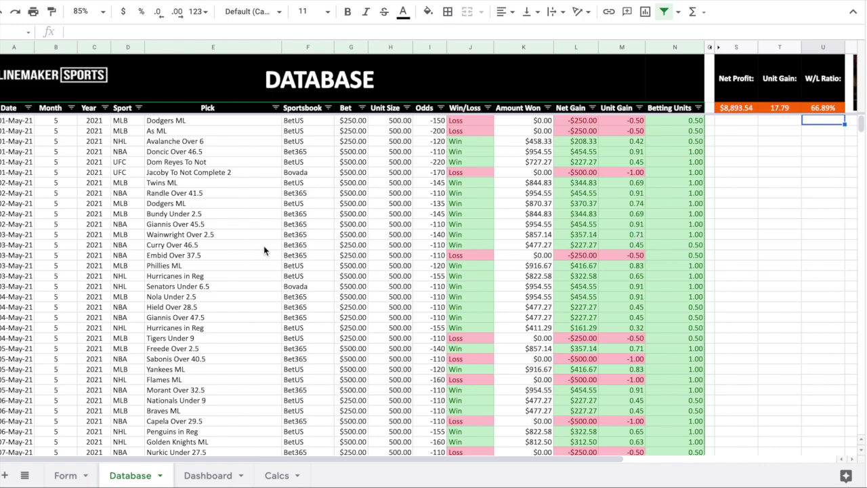
{"action": "scroll", "coordinate": [265, 250], "scroll_direction": "down", "scroll_amount": 7}
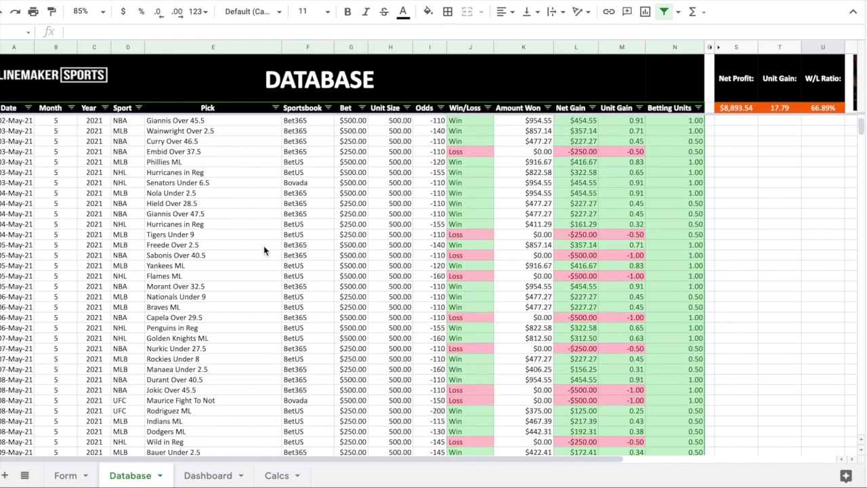
{"action": "scroll", "coordinate": [265, 249], "scroll_direction": "down", "scroll_amount": 13}
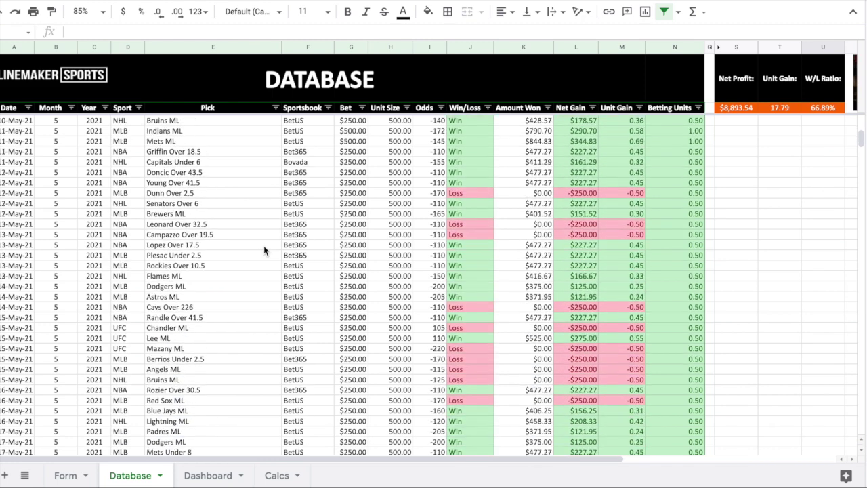
{"action": "scroll", "coordinate": [264, 249], "scroll_direction": "down", "scroll_amount": 1}
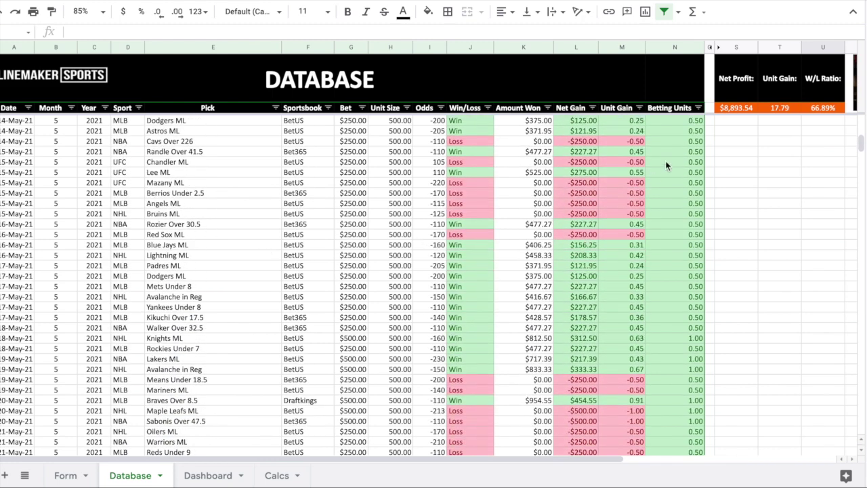
{"action": "scroll", "coordinate": [470, 294], "scroll_direction": "down", "scroll_amount": 2}
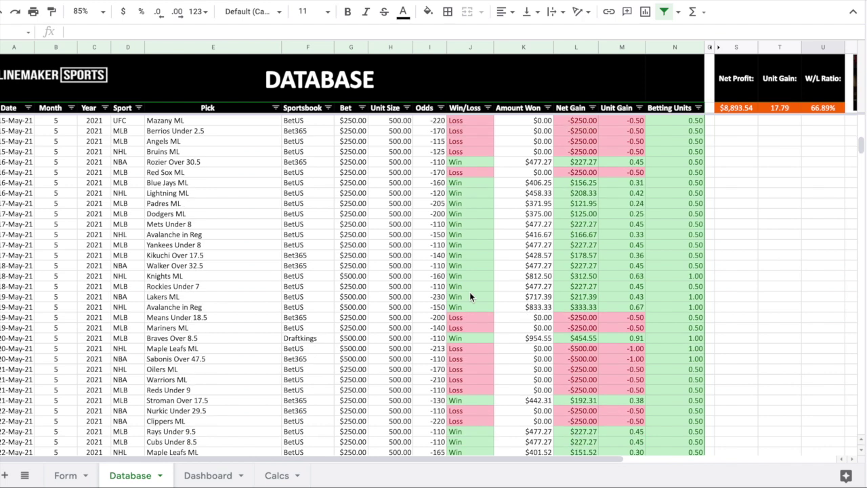
{"action": "scroll", "coordinate": [469, 292], "scroll_direction": "down", "scroll_amount": 6}
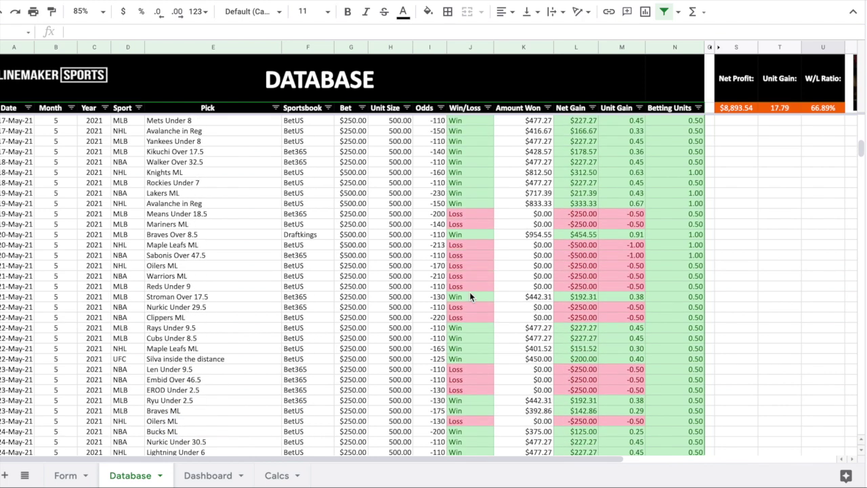
{"action": "scroll", "coordinate": [470, 292], "scroll_direction": "up", "scroll_amount": 18}
{"action": "scroll", "coordinate": [469, 292], "scroll_direction": "up", "scroll_amount": 10}
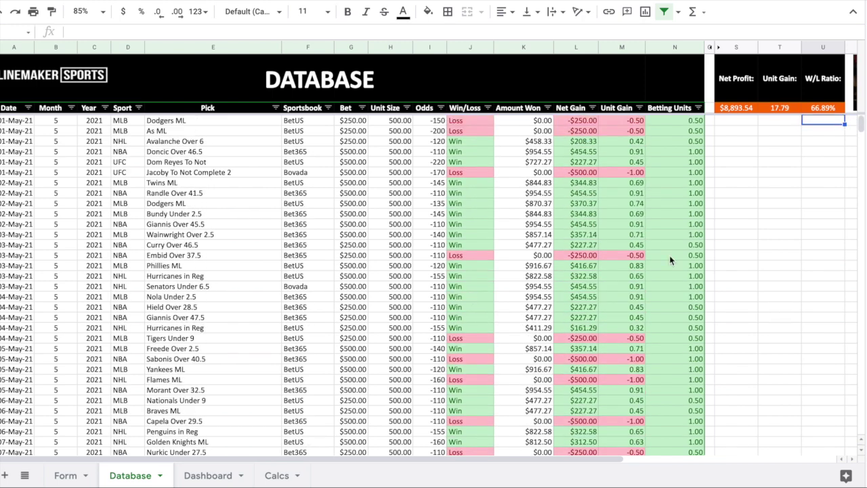